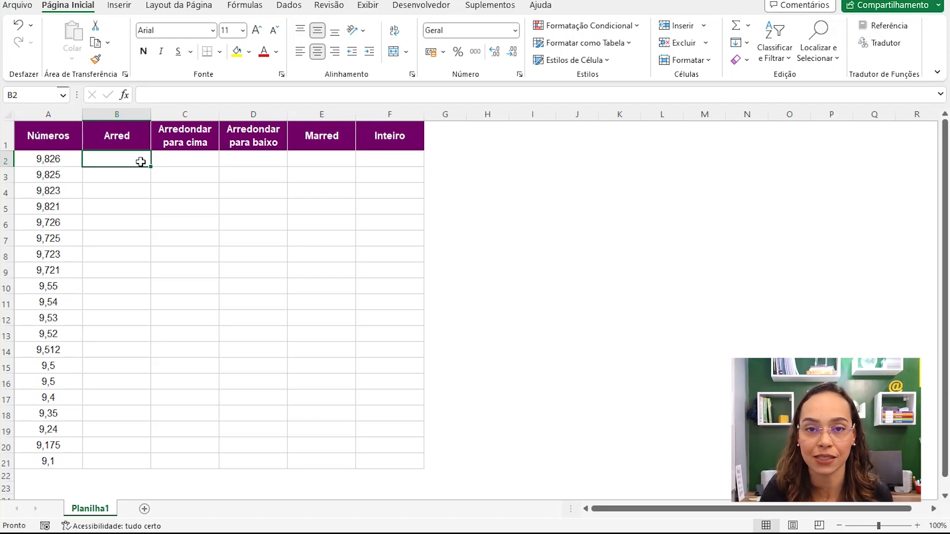
Enter =ARRED(A2;2) in B2 to round 9,826 to 9,83.
{"action": "type", "text": "=arre"}
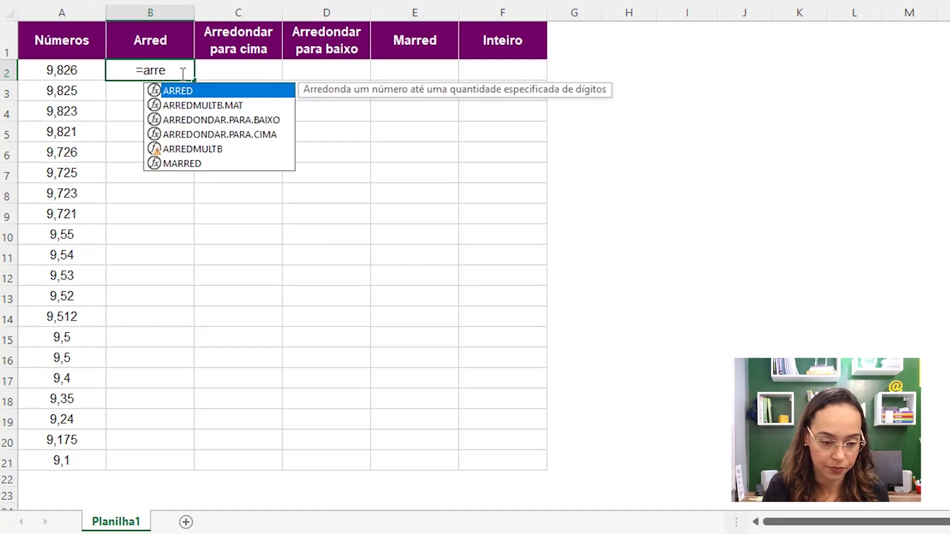
{"action": "key", "text": "Tab"}
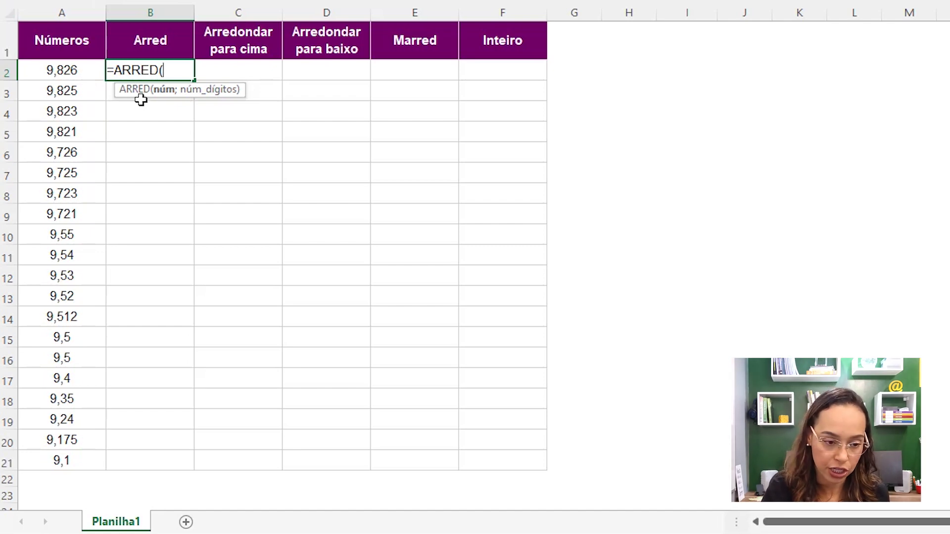
{"action": "left_click", "coordinate": [83, 69]}
{"action": "type", "text": ";"}
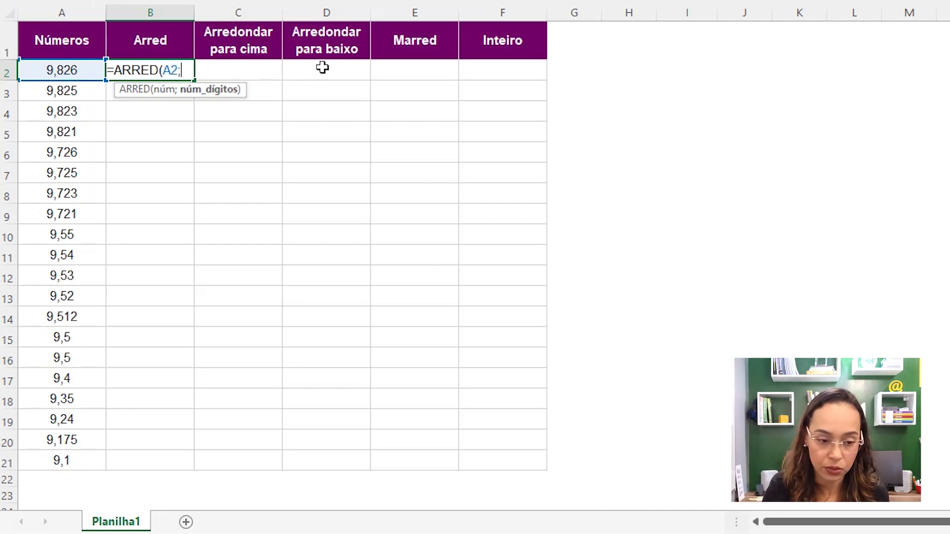
{"action": "type", "text": "2"}
{"action": "key", "text": "Return"}
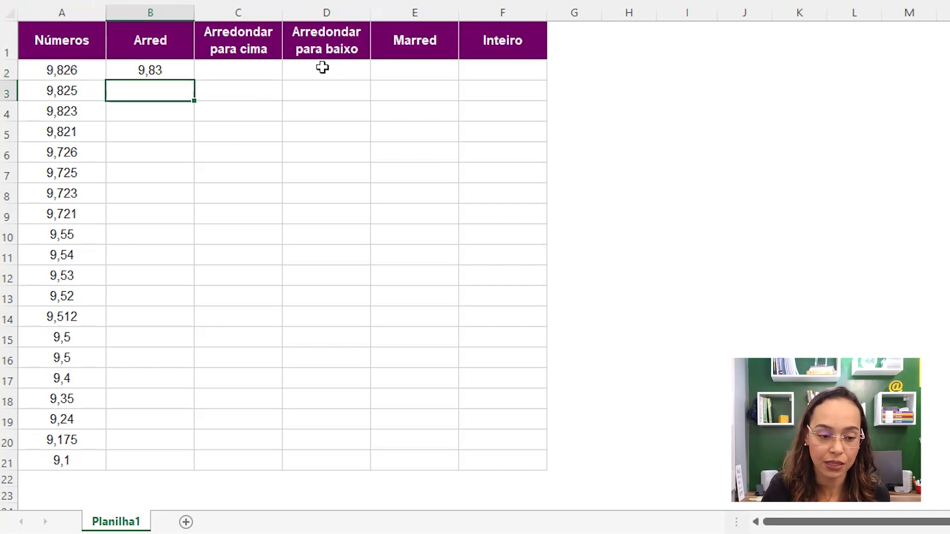
Try one-decimal rounding in B2, undo back to two decimals, and fill the formula down.
{"action": "left_click", "coordinate": [175, 70]}
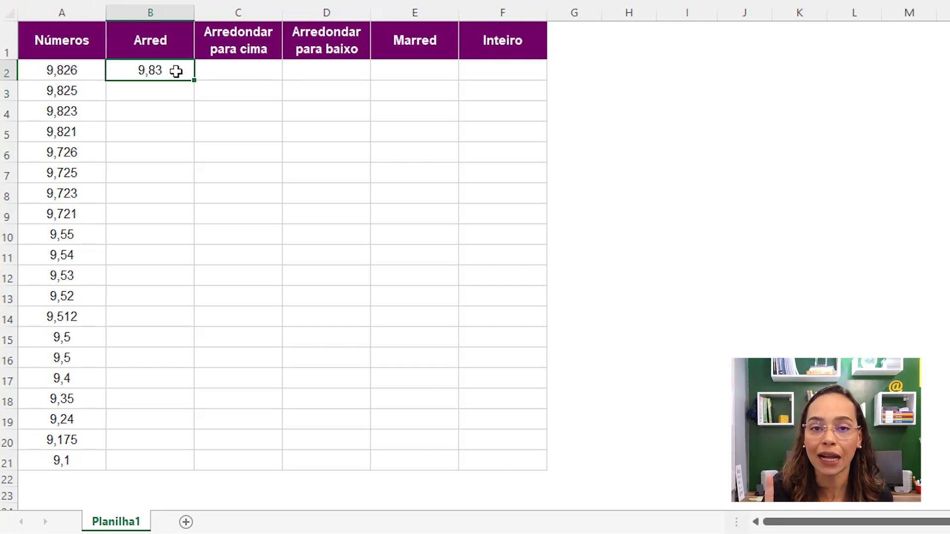
{"action": "double_click", "coordinate": [176, 71]}
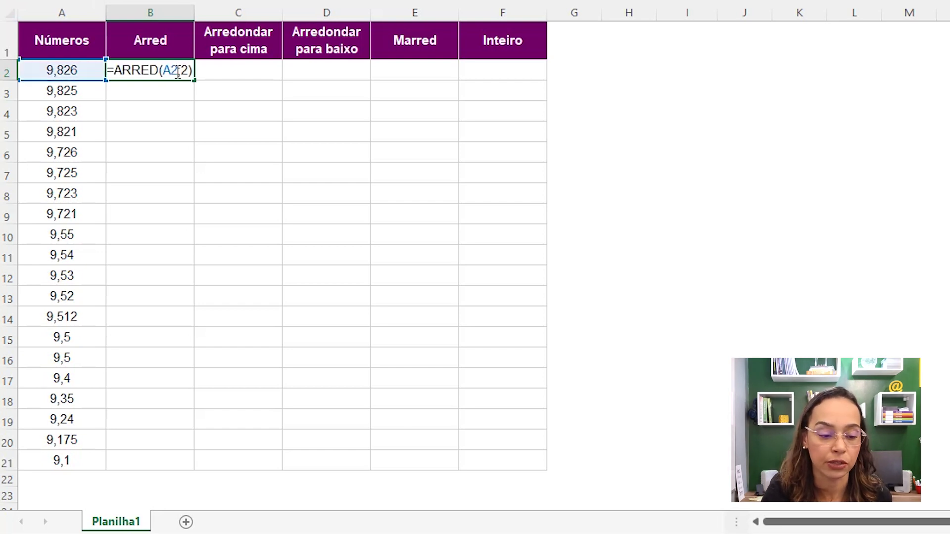
{"action": "key", "text": "BackSpace"}
{"action": "type", "text": "1"}
{"action": "key", "text": "Return"}
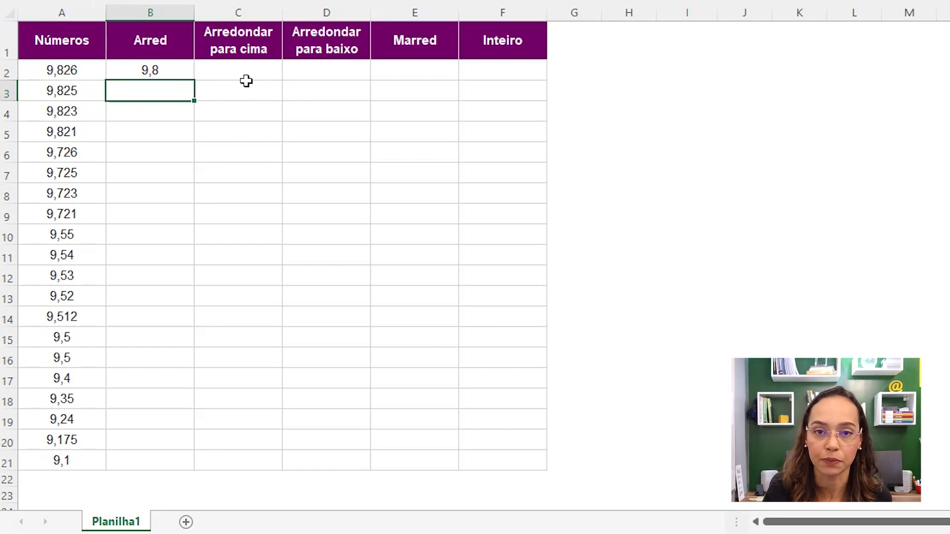
{"action": "key", "text": "ctrl+z"}
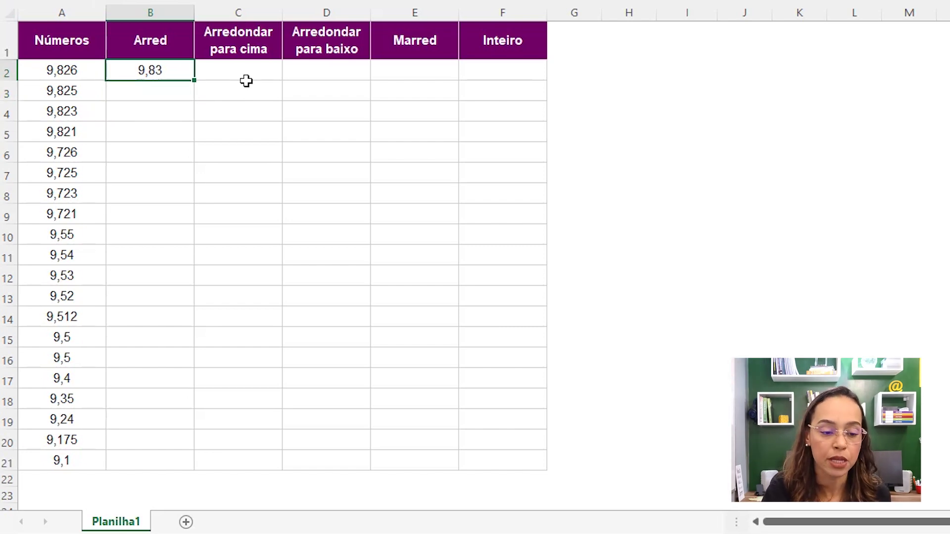
{"action": "double_click", "coordinate": [193, 79]}
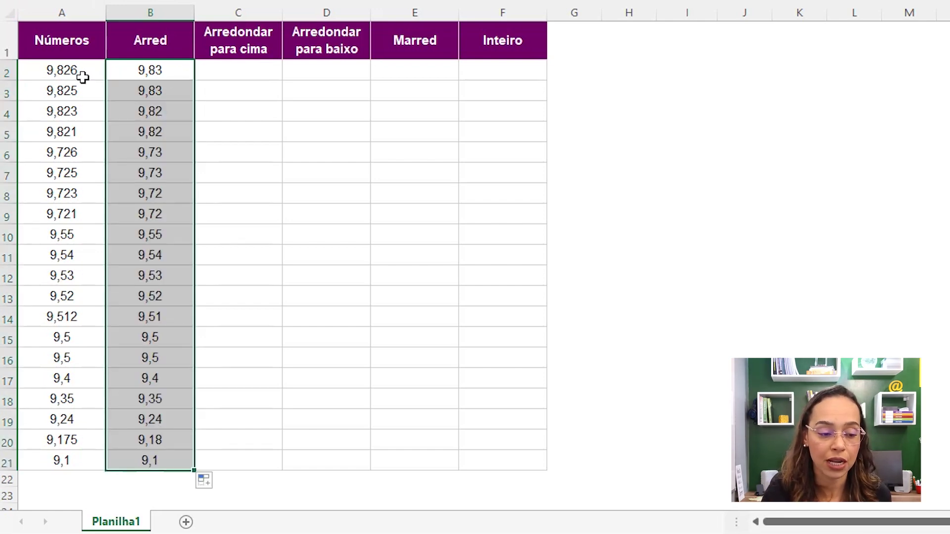
{"action": "left_click_drag", "start_coordinate": [82, 77], "coordinate": [79, 90]}
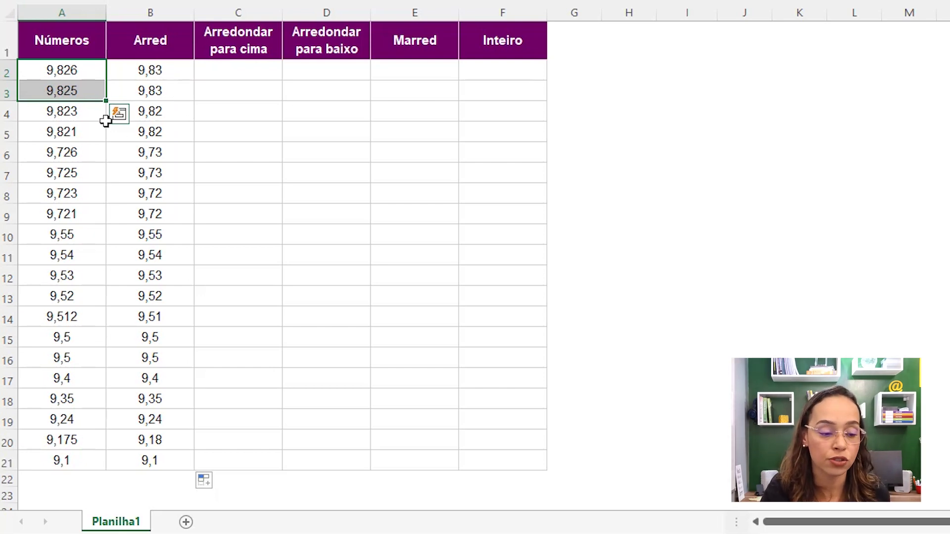
{"action": "left_click_drag", "start_coordinate": [90, 111], "coordinate": [89, 132]}
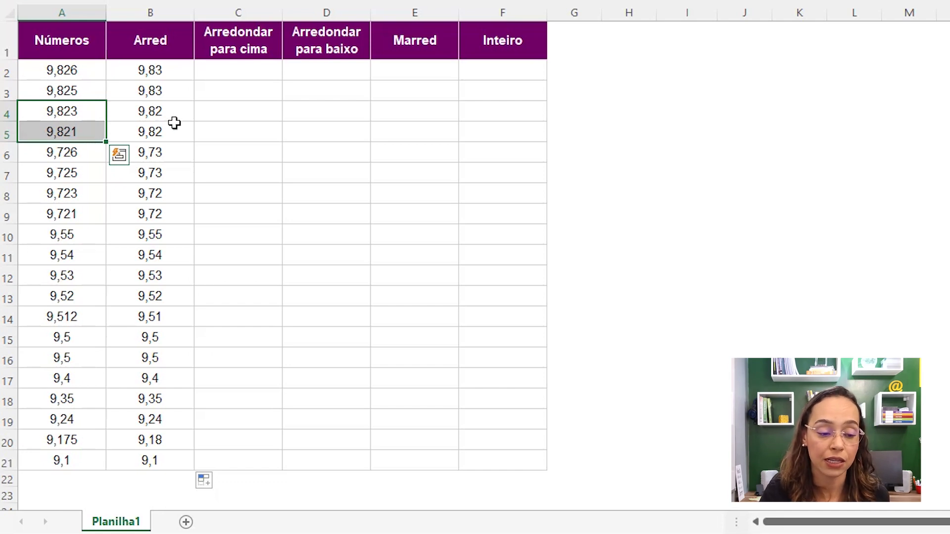
{"action": "left_click_drag", "start_coordinate": [178, 117], "coordinate": [176, 128]}
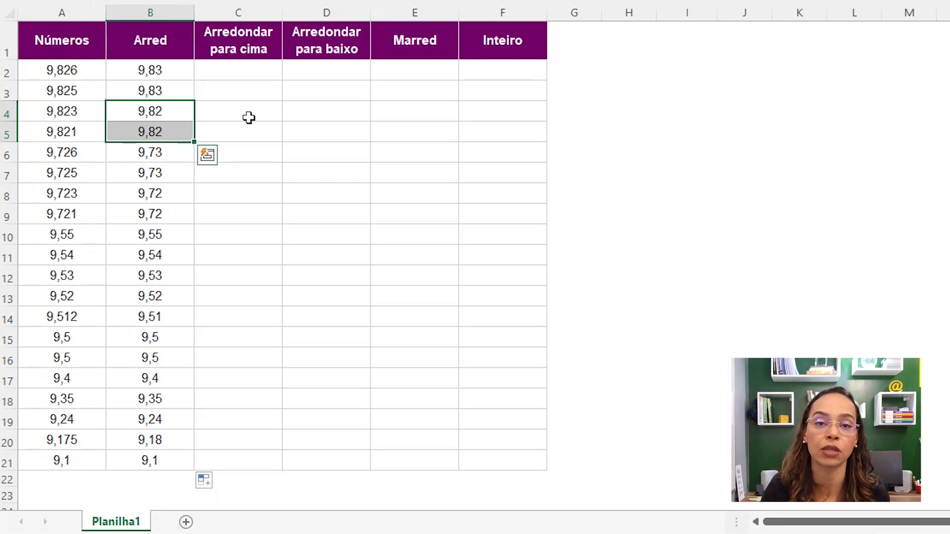
{"action": "left_click", "coordinate": [248, 69]}
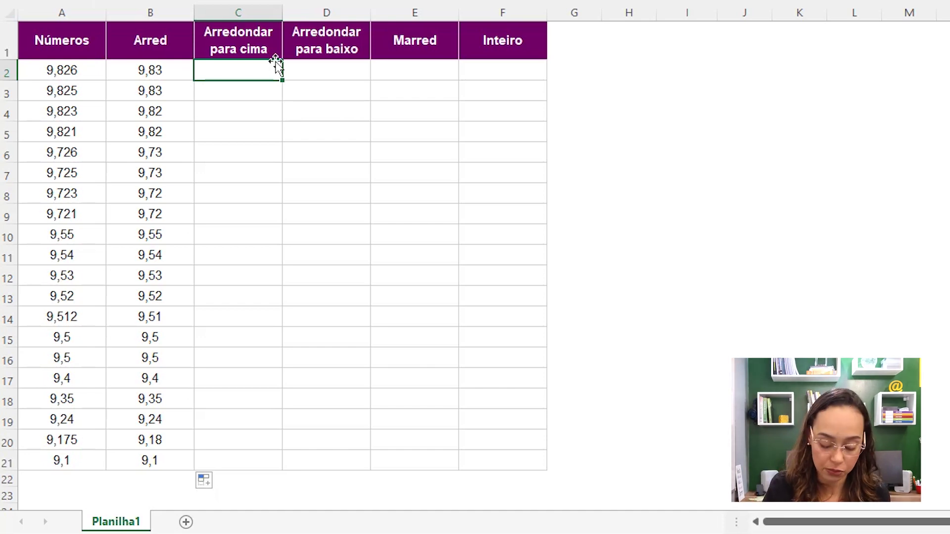
Enter =ARREDONDAR.PARA.CIMA(A2;2) in C2 to round the first number up.
{"action": "type", "text": "=arre"}
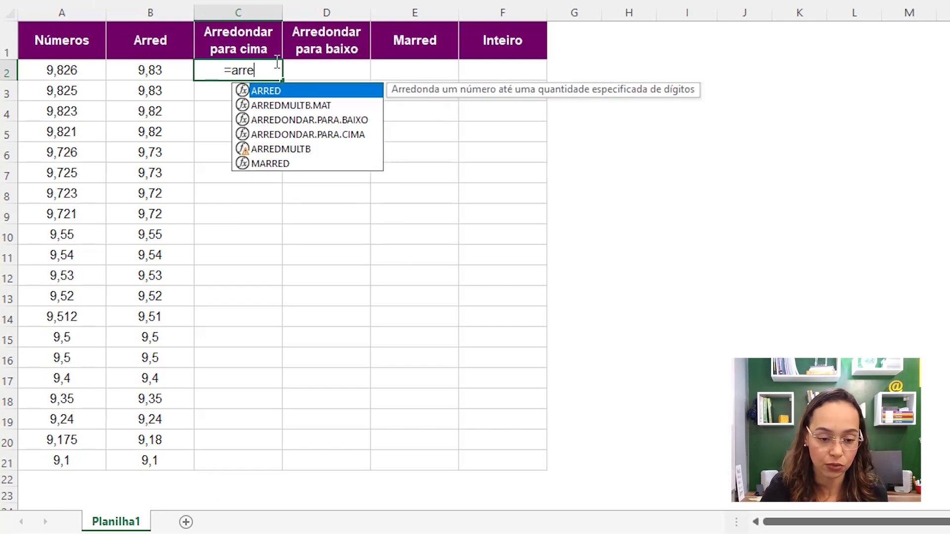
{"action": "key", "text": "Down"}
{"action": "key", "text": "Down"}
{"action": "key", "text": "Down"}
{"action": "key", "text": "Tab"}
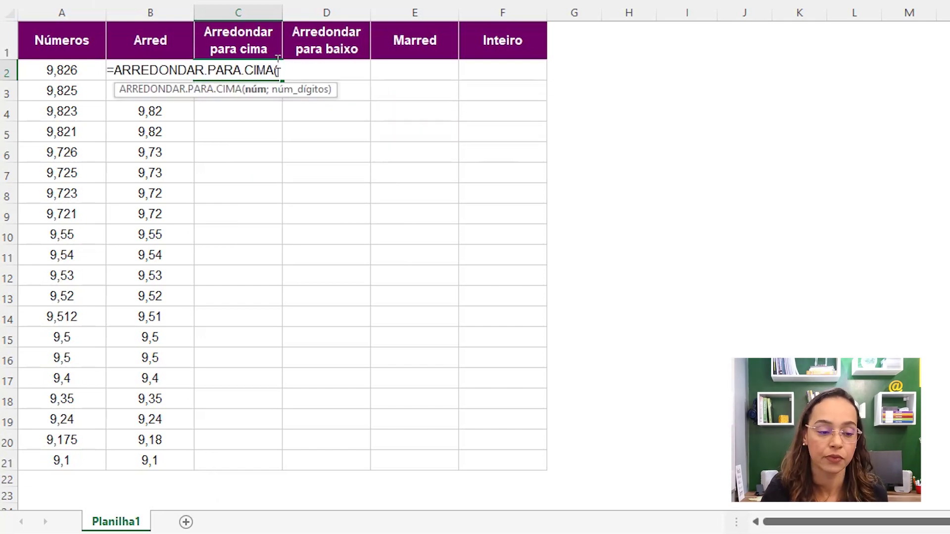
{"action": "left_click", "coordinate": [60, 70]}
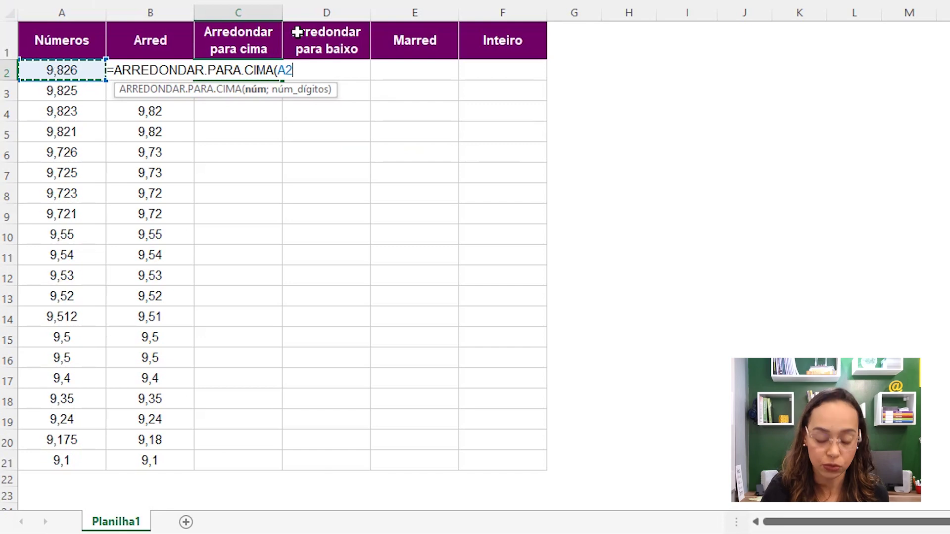
{"action": "type", "text": ";2"}
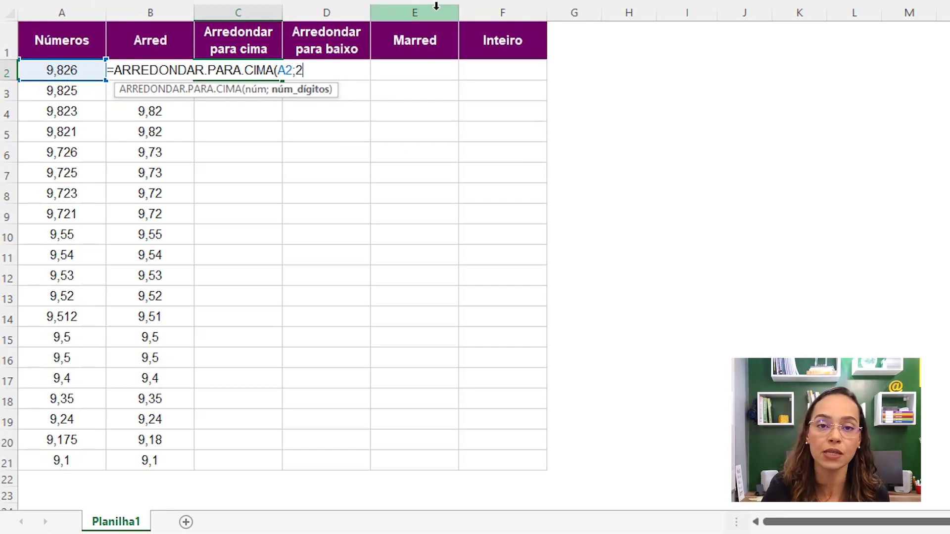
{"action": "key", "text": "Return"}
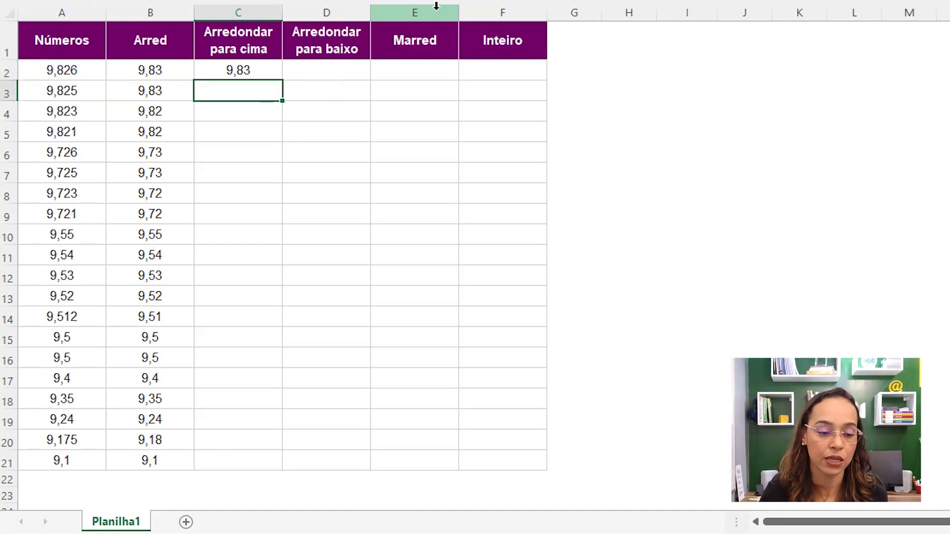
Fill the round-up formula down and compare it with the Arred results for rows 2–5.
{"action": "left_click", "coordinate": [251, 69]}
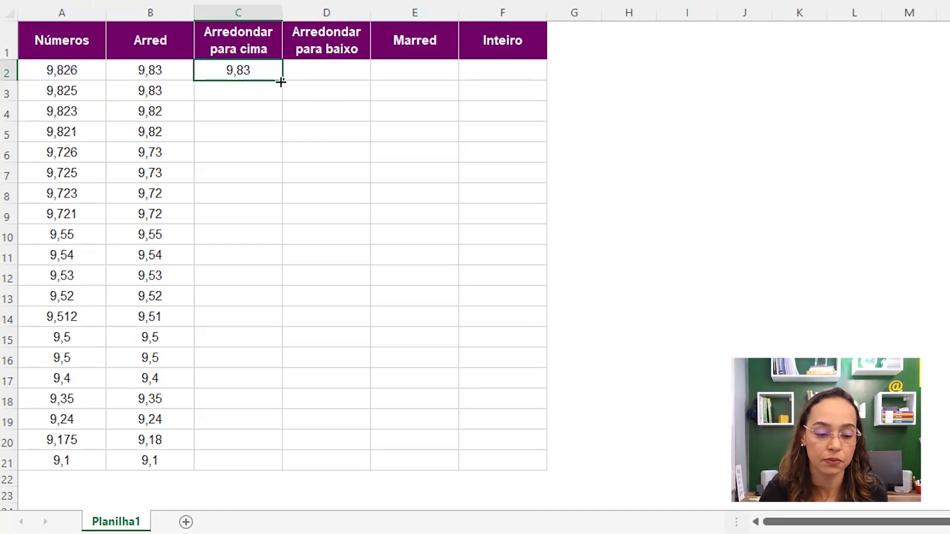
{"action": "double_click", "coordinate": [281, 82]}
{"action": "left_click", "coordinate": [263, 124]}
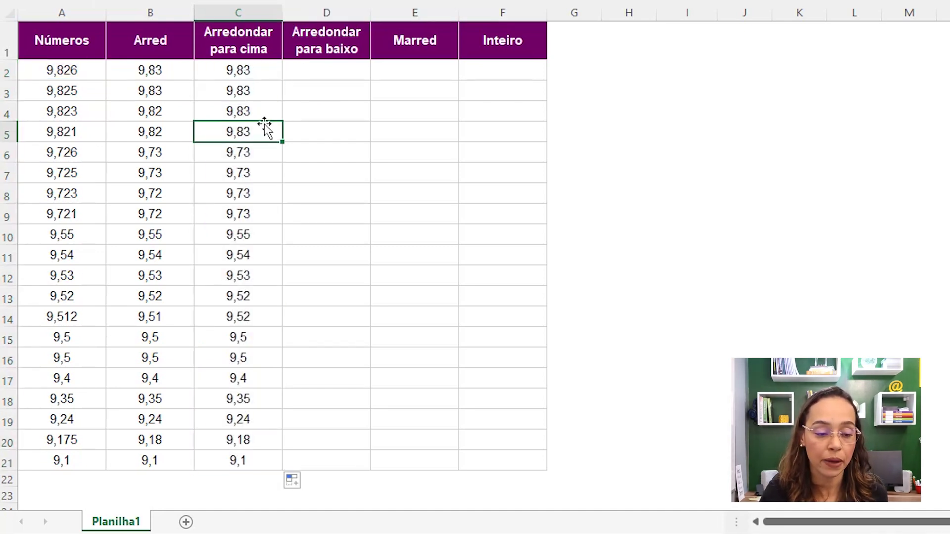
{"action": "mouse_move", "coordinate": [190, 72]}
{"action": "left_mouse_down"}
{"action": "mouse_move", "coordinate": [223, 70]}
{"action": "mouse_move", "coordinate": [267, 94]}
{"action": "left_mouse_up"}
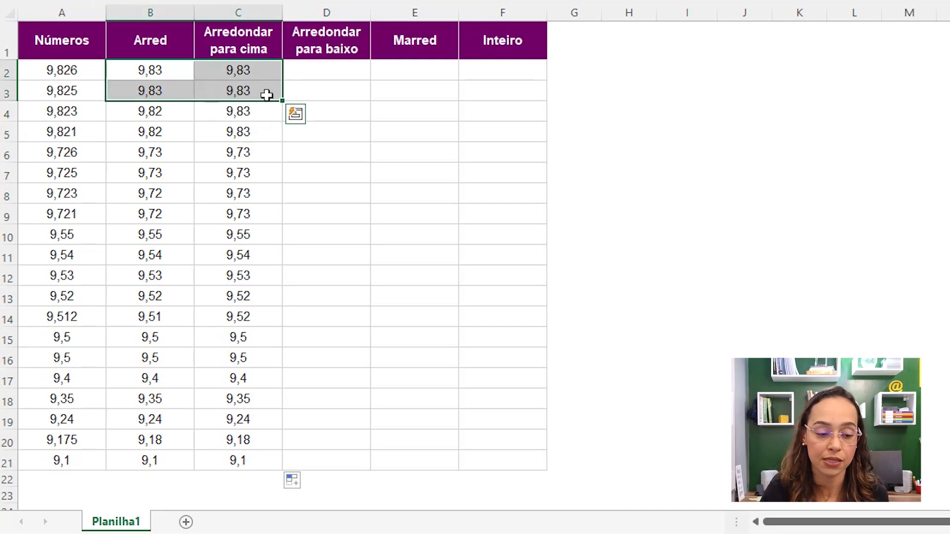
{"action": "left_click_drag", "start_coordinate": [139, 110], "coordinate": [252, 135]}
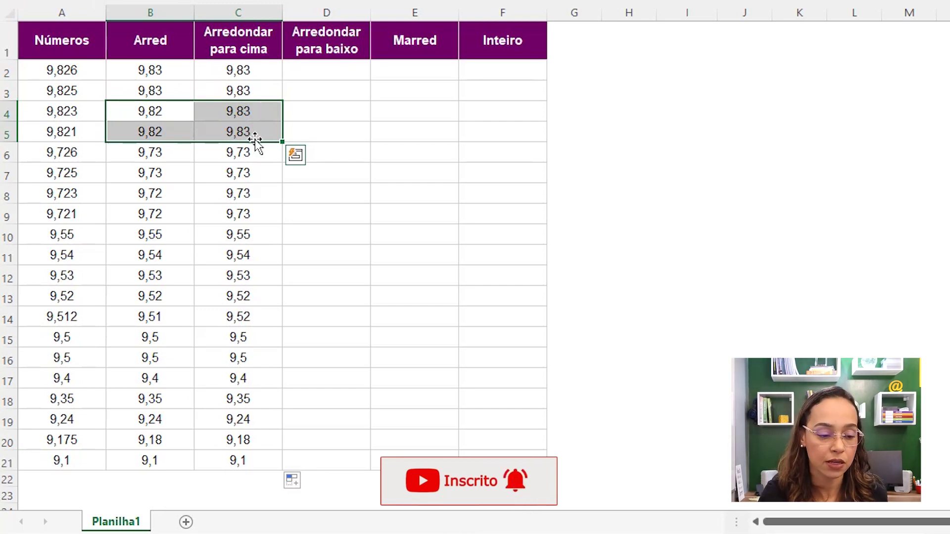
{"action": "left_click", "coordinate": [97, 130]}
{"action": "double_click", "coordinate": [97, 130]}
{"action": "key", "text": "BackSpace"}
{"action": "type", "text": "0"}
{"action": "key", "text": "Return"}
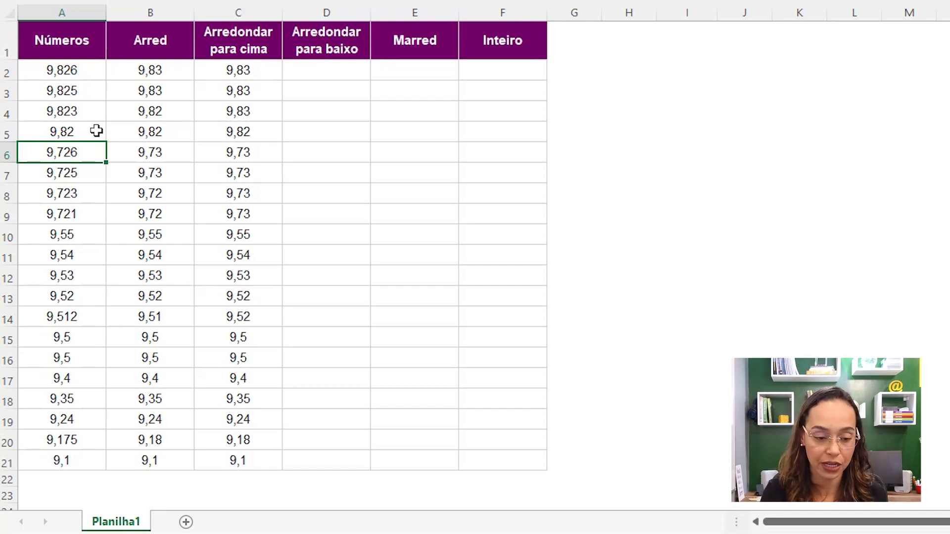
{"action": "key", "text": "ctrl+z"}
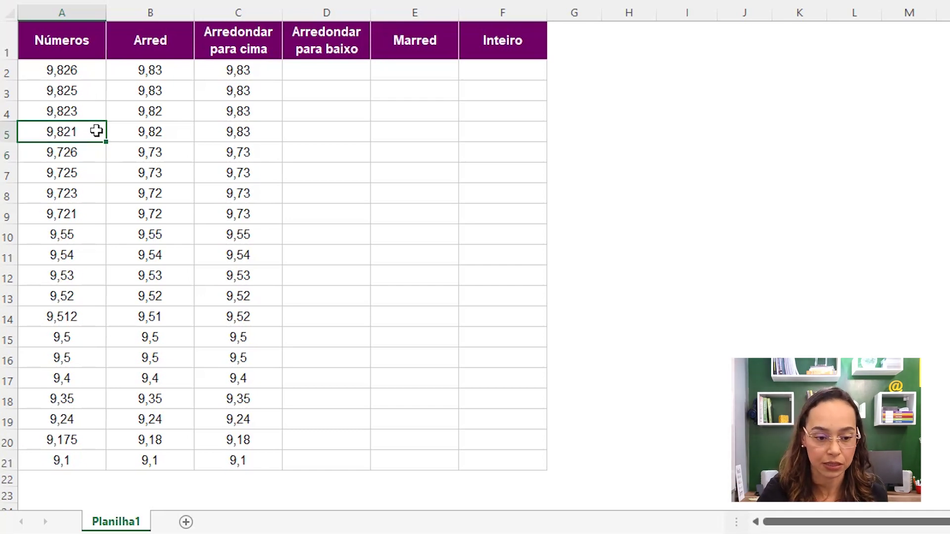
{"action": "left_click", "coordinate": [356, 70]}
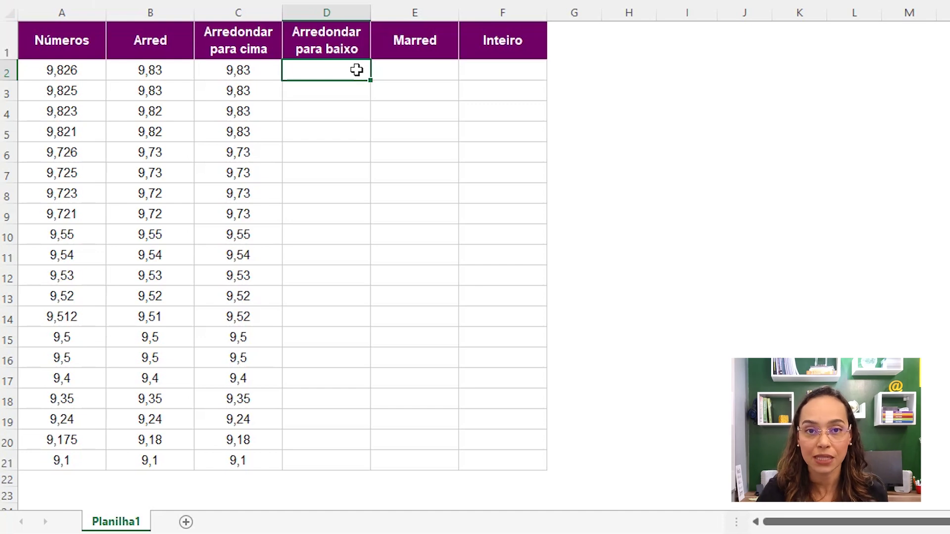
Enter an ARREDONDAR.PARA.BAIXO formula on A2 in D2, giving 9,82.
{"action": "type", "text": "=arre"}
{"action": "key", "text": "Down"}
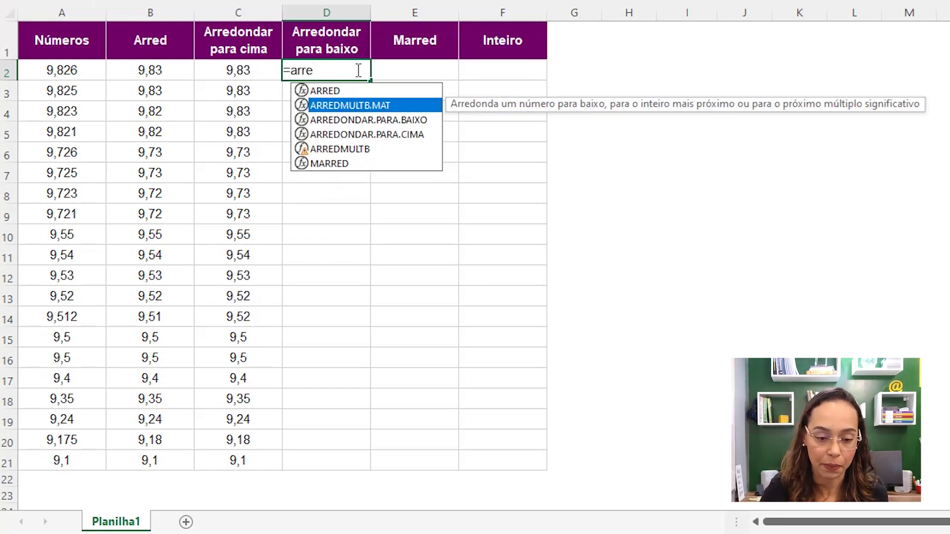
{"action": "key", "text": "Down"}
{"action": "key", "text": "Tab"}
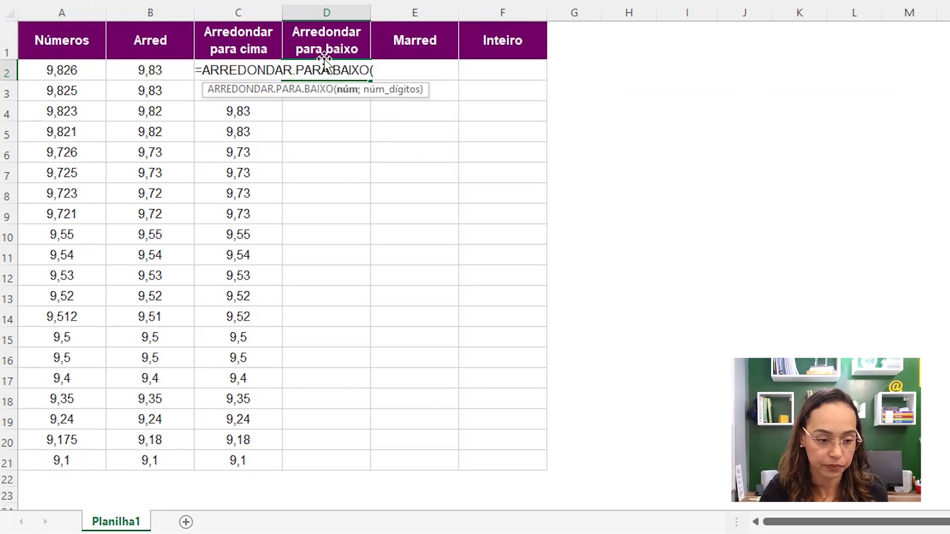
{"action": "left_click", "coordinate": [55, 72]}
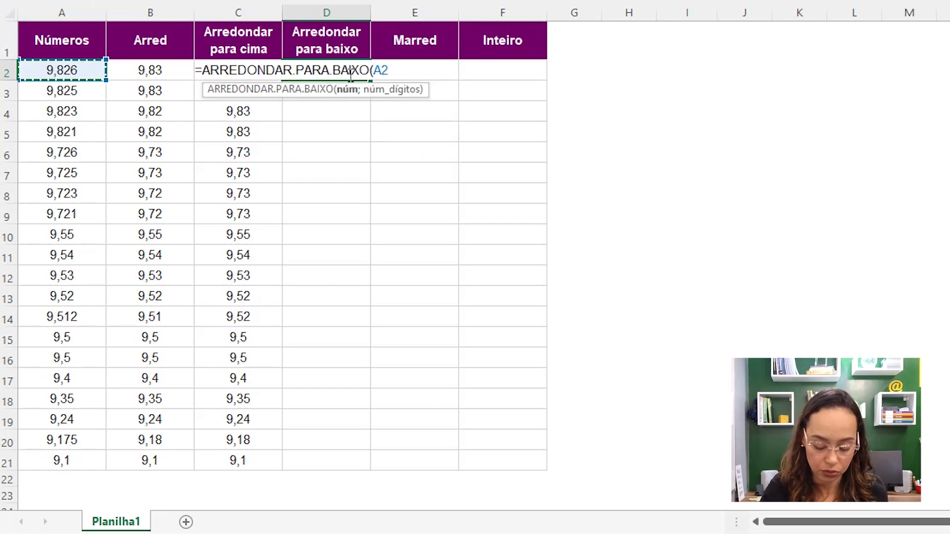
{"action": "type", "text": ";2"}
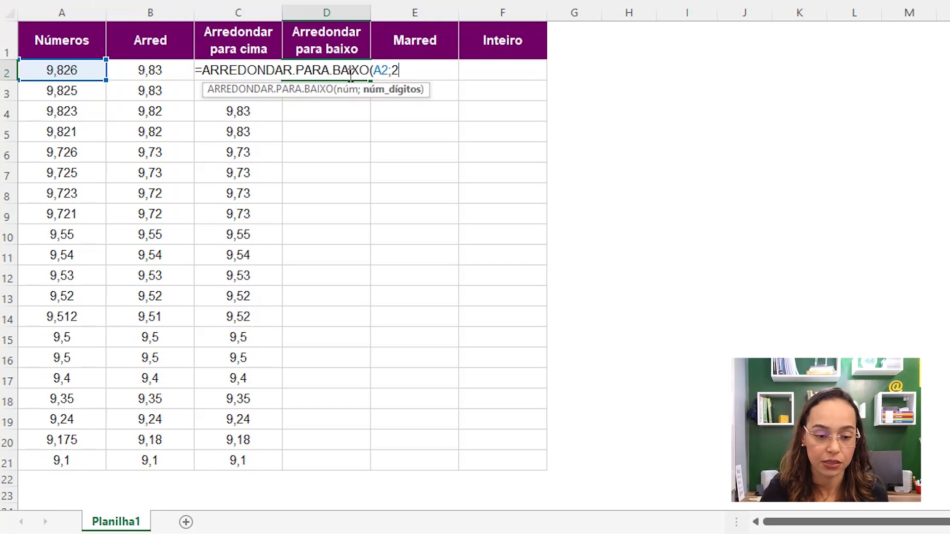
{"action": "key", "text": "Return"}
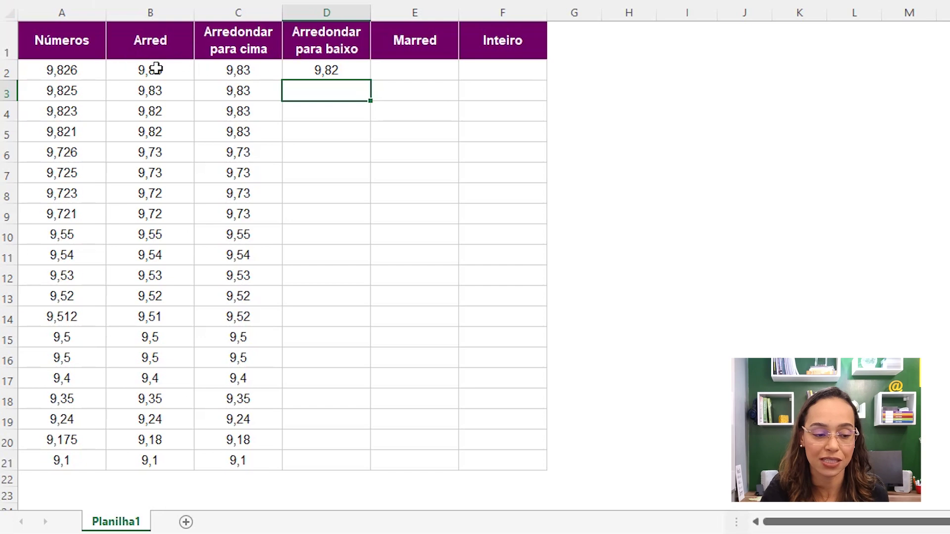
Temporarily change A2 to 9,829, then undo the change and reselect D2.
{"action": "left_click", "coordinate": [81, 74]}
{"action": "type", "text": "9,829"}
{"action": "key", "text": "Return"}
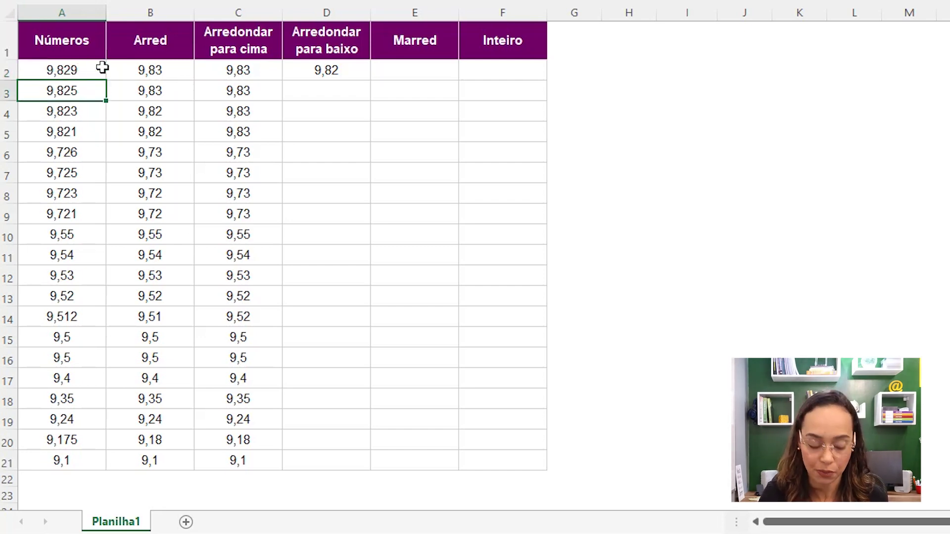
{"action": "key", "text": "ctrl+z"}
{"action": "left_click", "coordinate": [364, 72]}
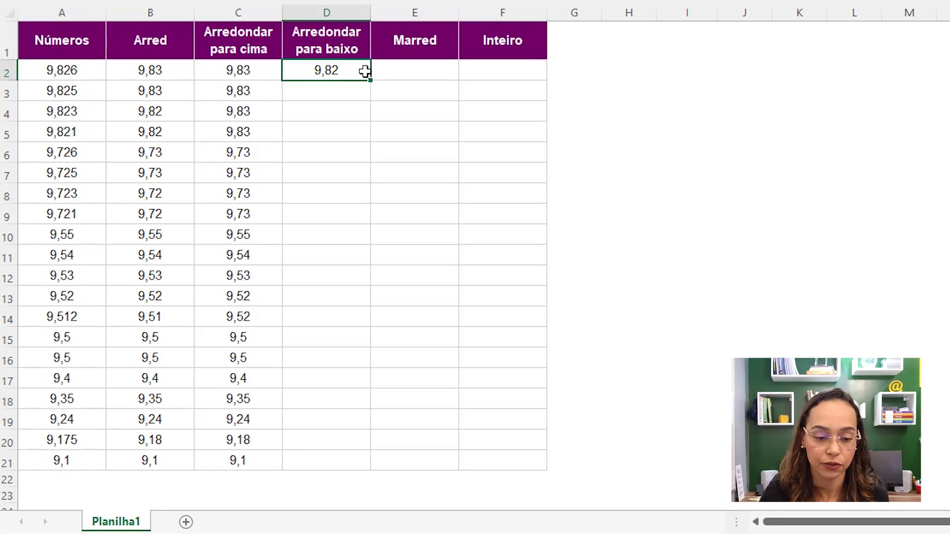
Copy the round-down formula from D2 down to D21 and check the copied formula in D3.
{"action": "double_click", "coordinate": [373, 80]}
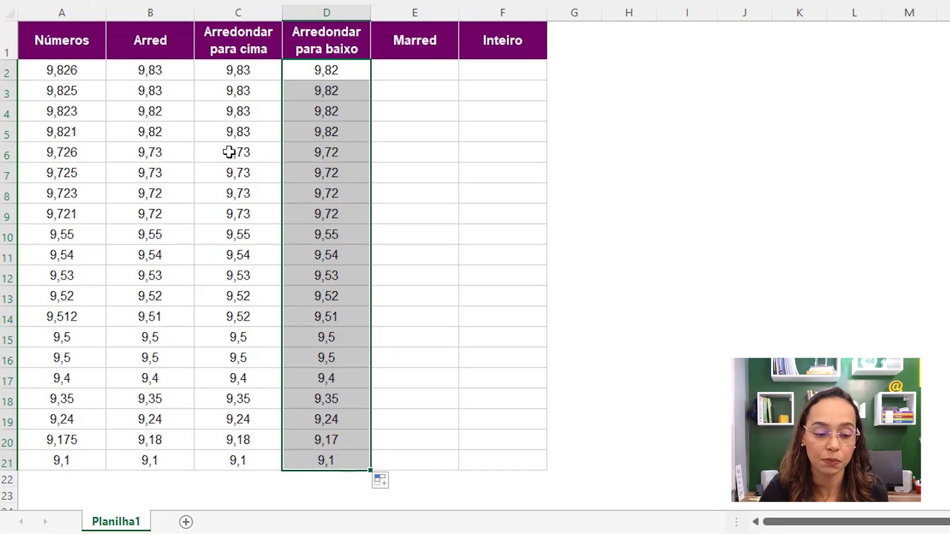
{"action": "left_click", "coordinate": [351, 95]}
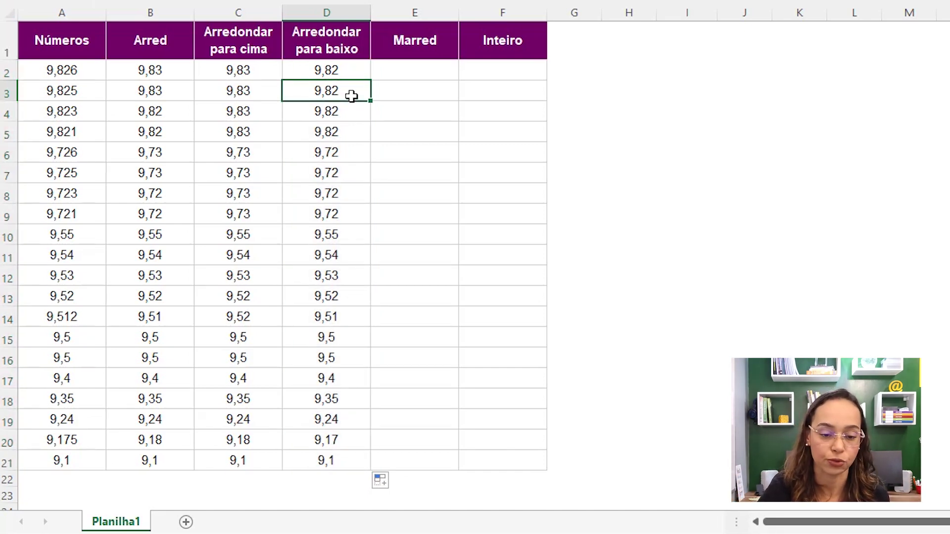
{"action": "left_click", "coordinate": [392, 70]}
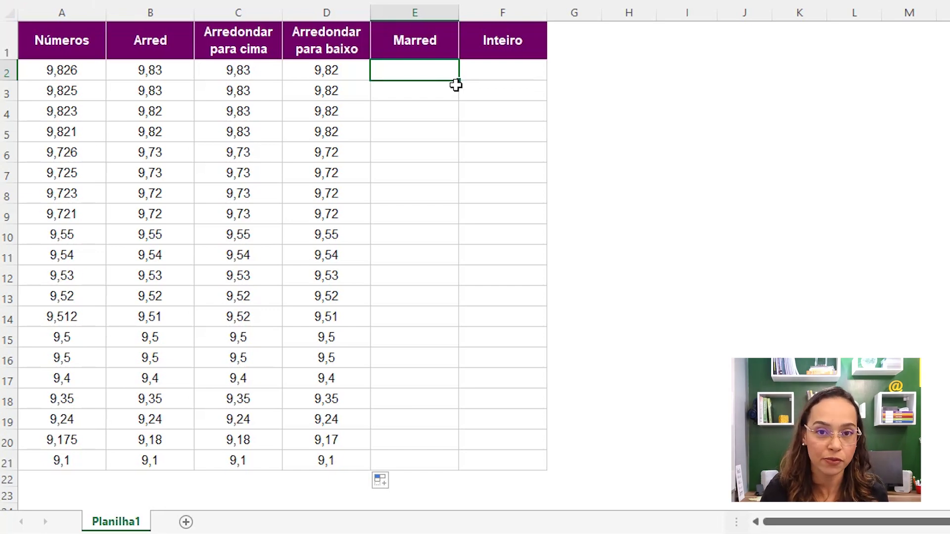
Enter =MARRED(A2;0,5) in E2 and copy it down to row 21.
{"action": "type", "text": "=marre"}
{"action": "key", "text": "Tab"}
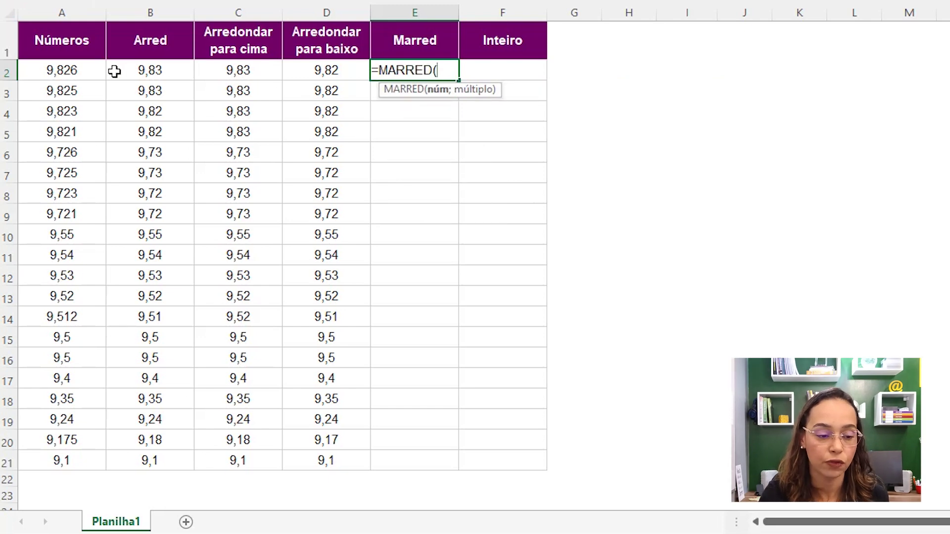
{"action": "left_click", "coordinate": [92, 70]}
{"action": "type", "text": ";"}
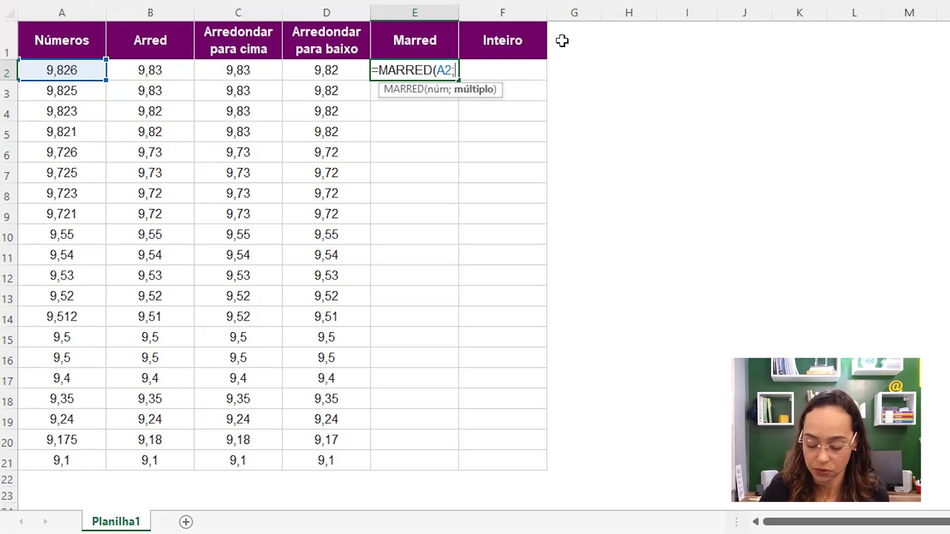
{"action": "type", "text": "0,5"}
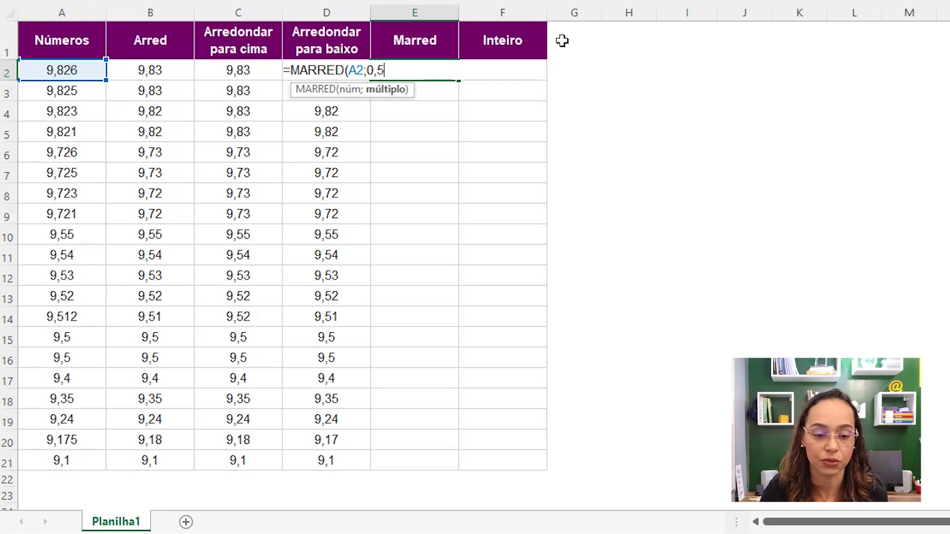
{"action": "key", "text": "Return"}
{"action": "left_click", "coordinate": [438, 71]}
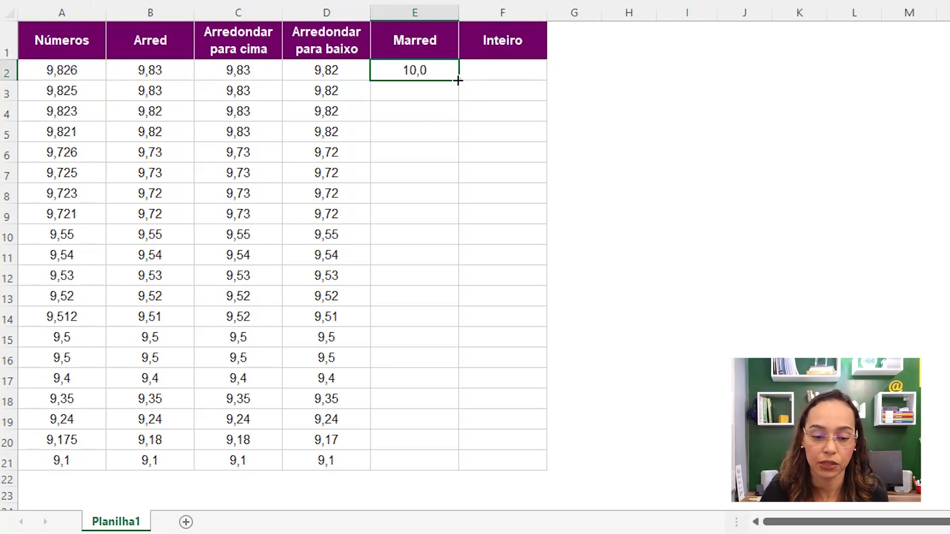
{"action": "double_click", "coordinate": [458, 80]}
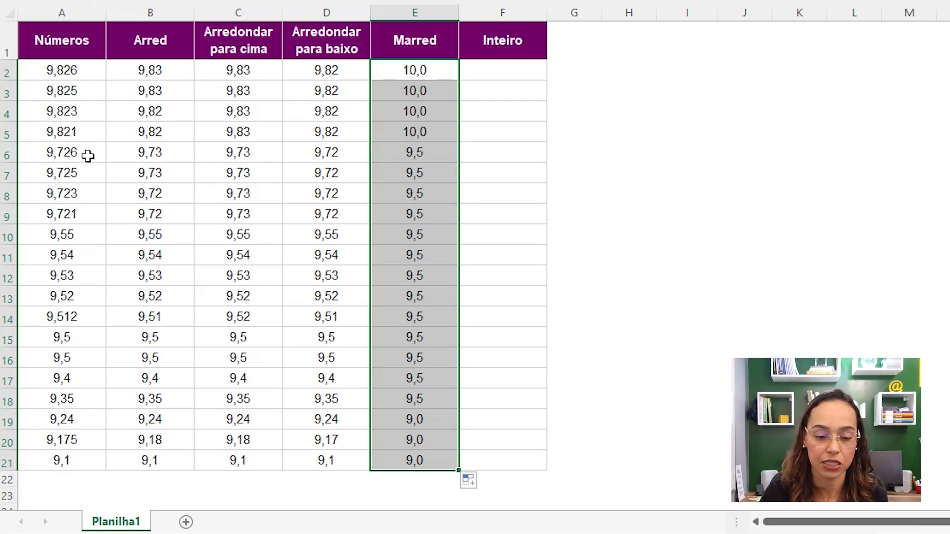
{"action": "left_click_drag", "start_coordinate": [434, 152], "coordinate": [430, 228]}
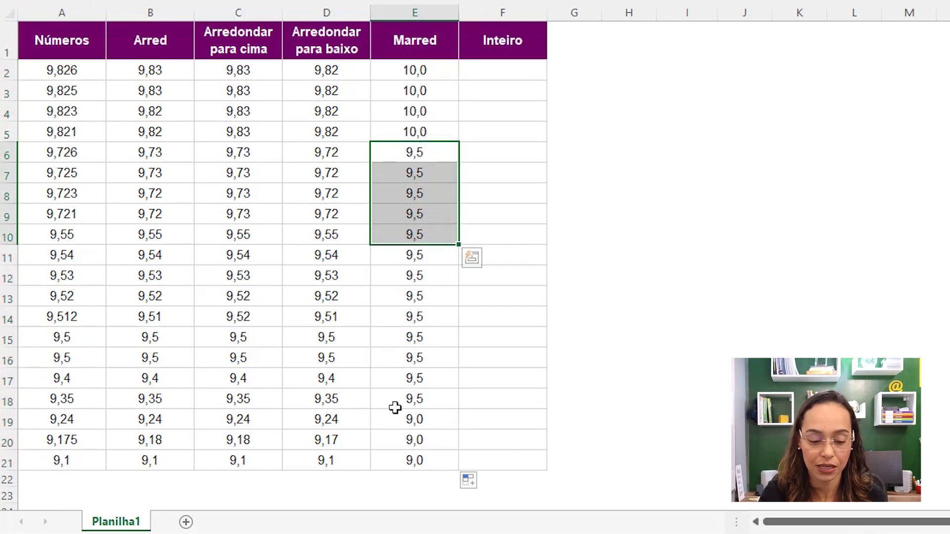
{"action": "left_click", "coordinate": [426, 403]}
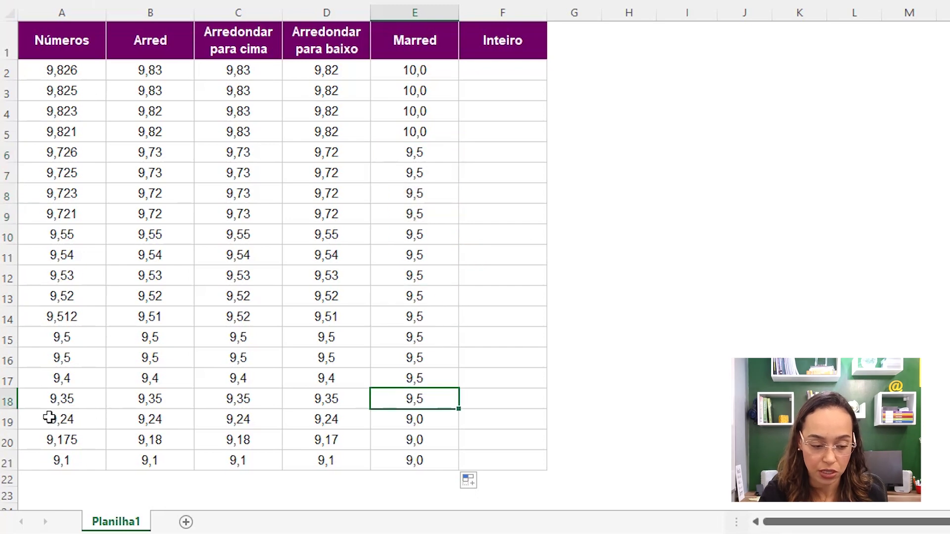
{"action": "left_click", "coordinate": [80, 422]}
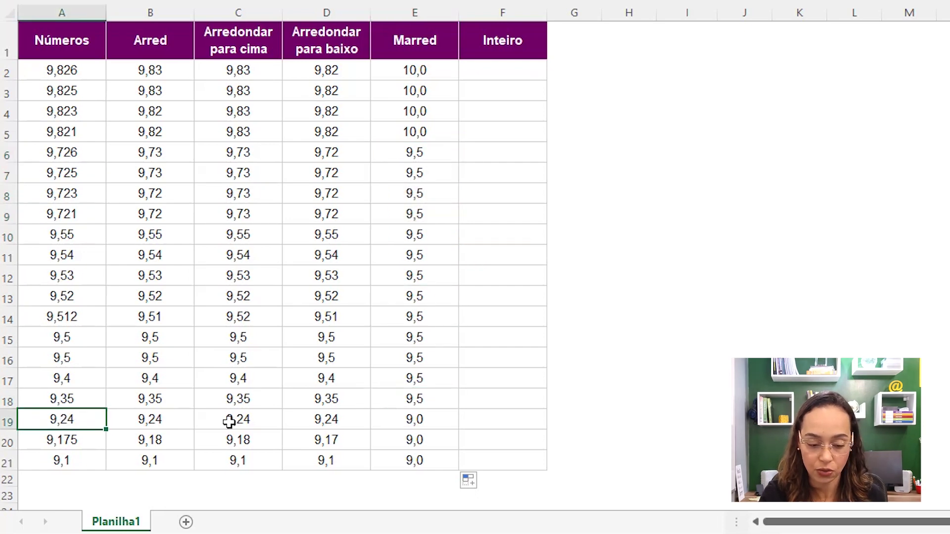
{"action": "left_click", "coordinate": [418, 419]}
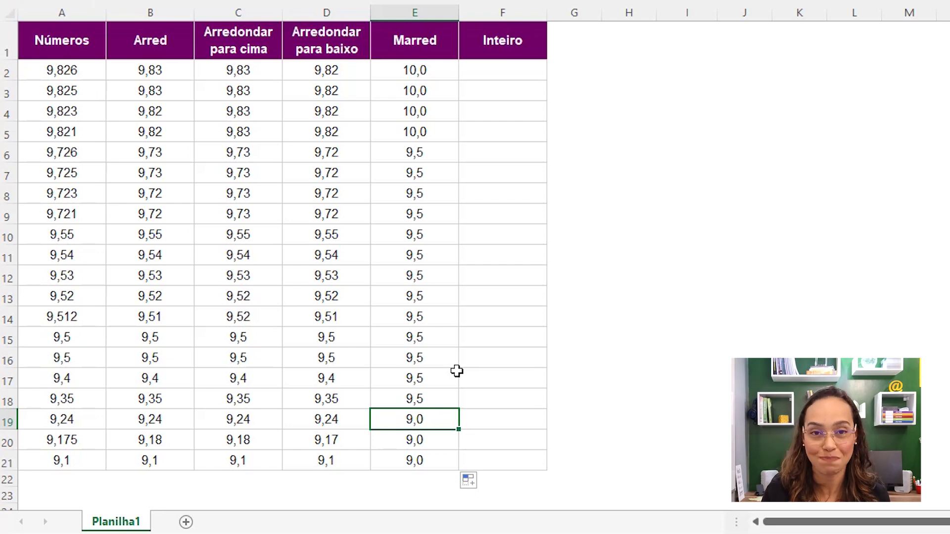
{"action": "left_click", "coordinate": [510, 70]}
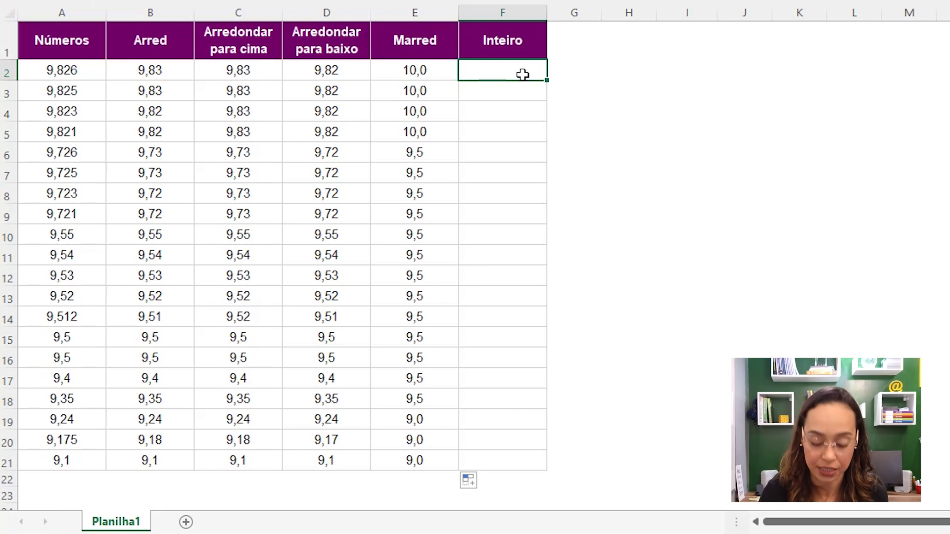
Enter =INT(A2) in F2 and fill it down to F21.
{"action": "type", "text": "=int"}
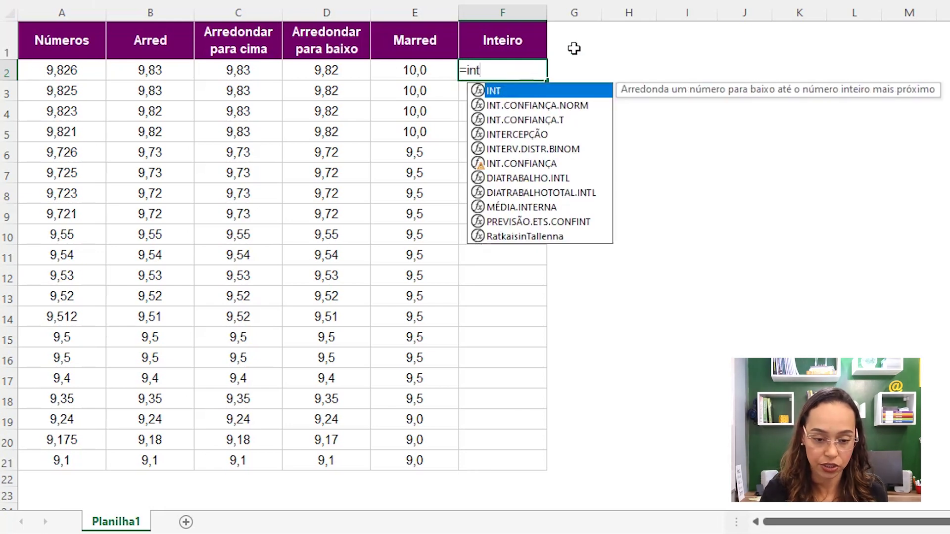
{"action": "key", "text": "Tab"}
{"action": "left_click", "coordinate": [85, 71]}
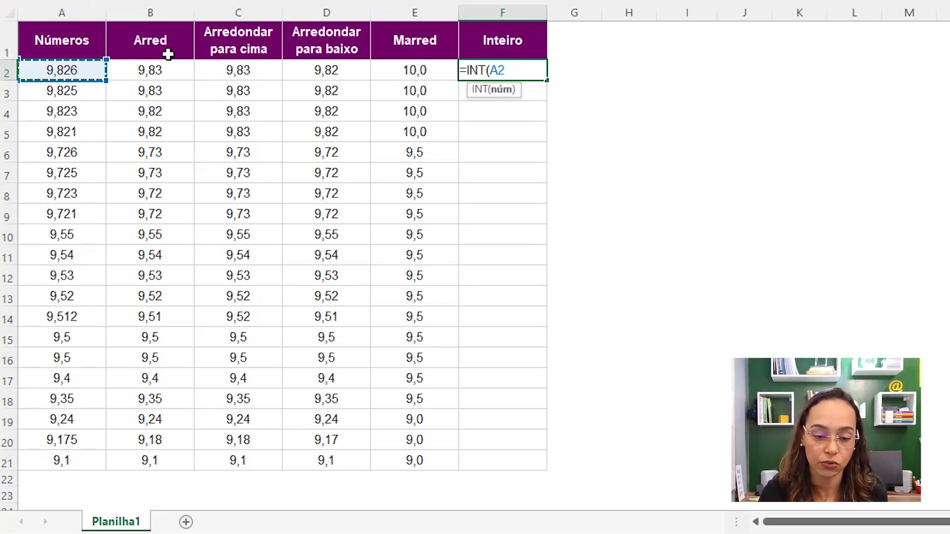
{"action": "key", "text": "Return"}
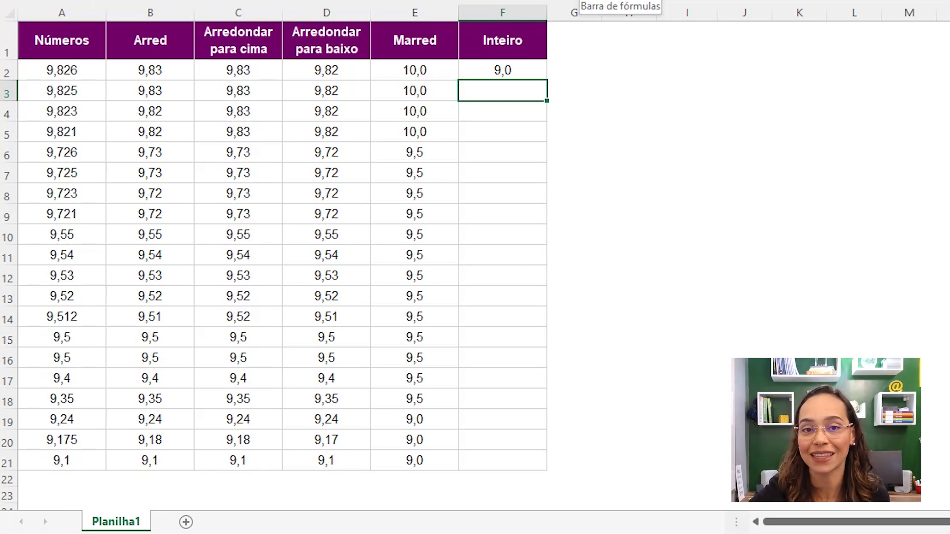
{"action": "left_click", "coordinate": [544, 69]}
{"action": "double_click", "coordinate": [547, 81]}
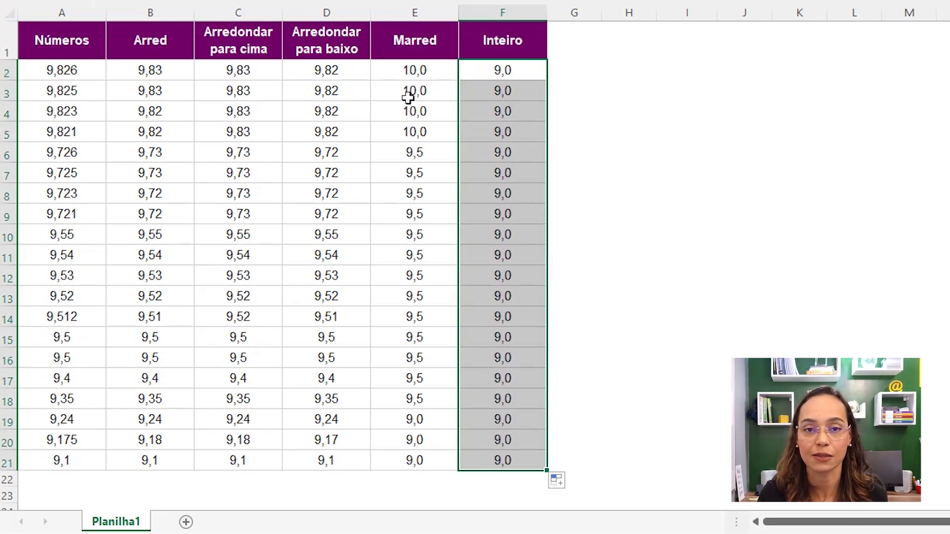
Change A2 to 8,7 and check that F2 shows 8,0.
{"action": "left_click", "coordinate": [77, 75]}
{"action": "type", "text": "8,7"}
{"action": "key", "text": "Return"}
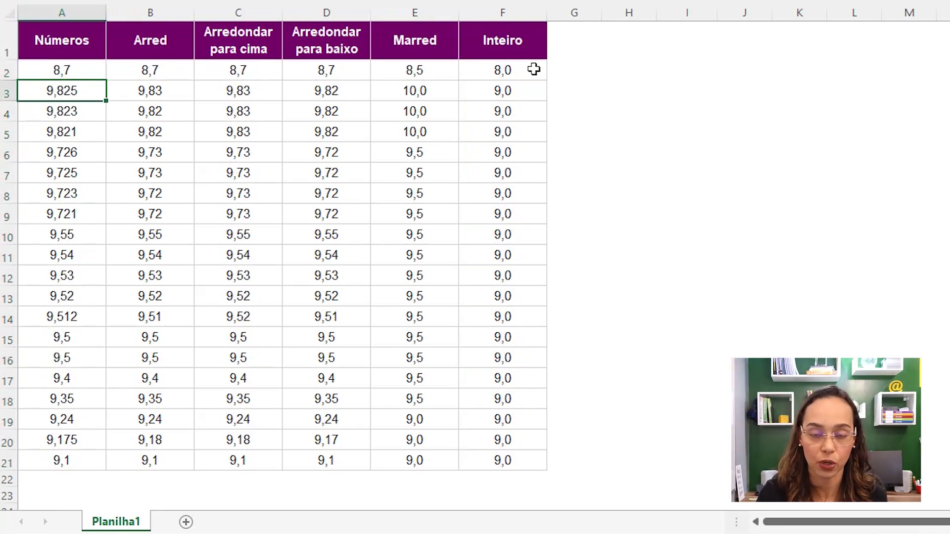
{"action": "left_click", "coordinate": [533, 70]}
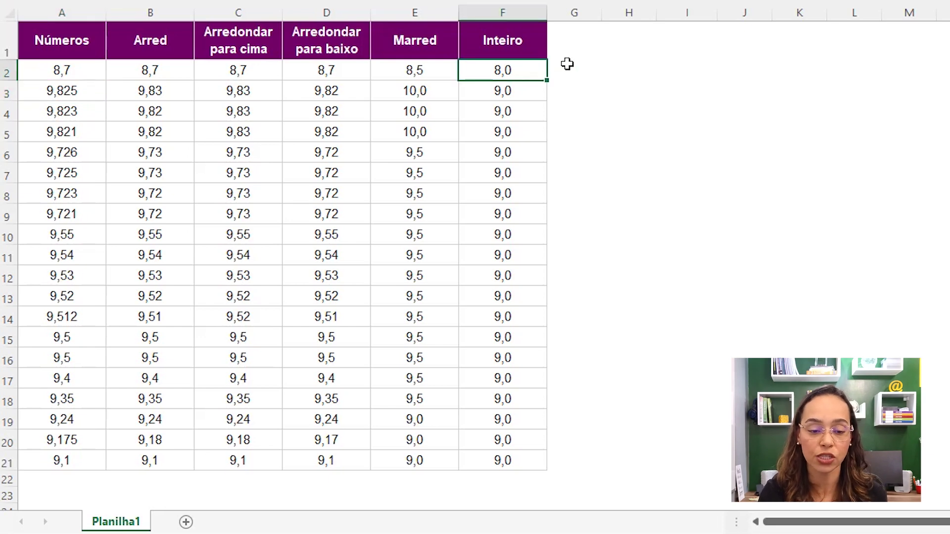